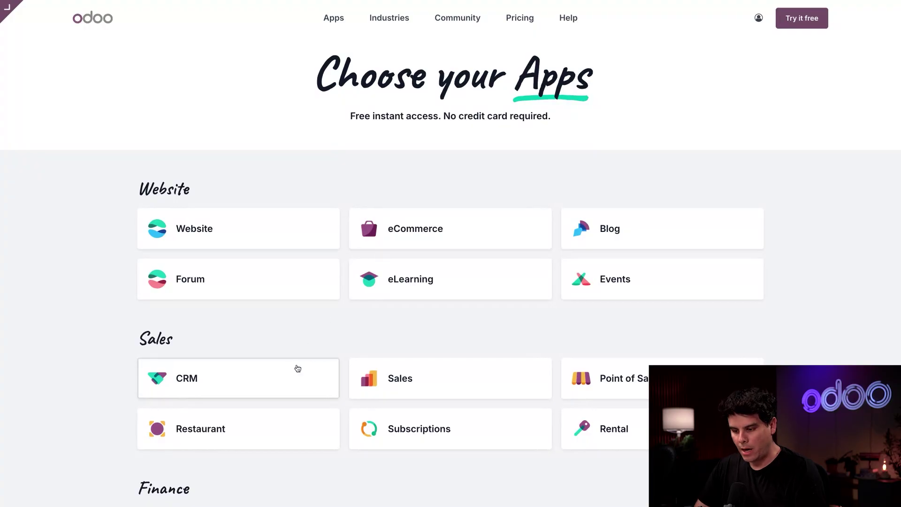
Choose Sales and CRM as the trial apps and continue to the sign-up form.
left_click(362, 375)
left_click(217, 372)
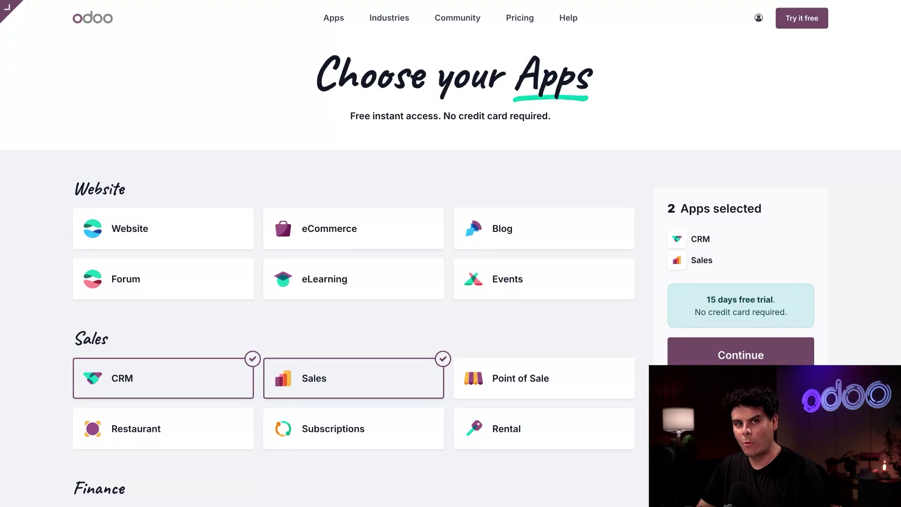
left_click(743, 356)
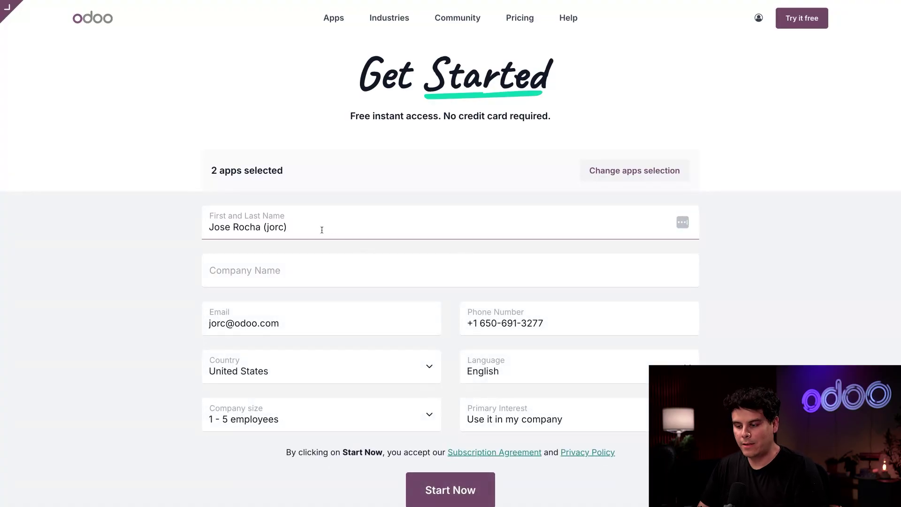
Enter 'josescompany' as the company name and pick 'I am a teacher' as primary interest.
left_click(239, 271)
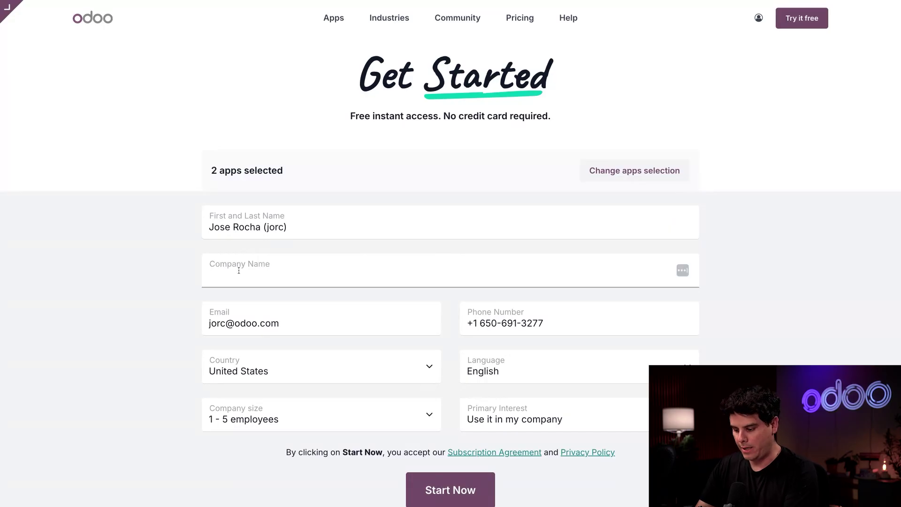
type("josescompany")
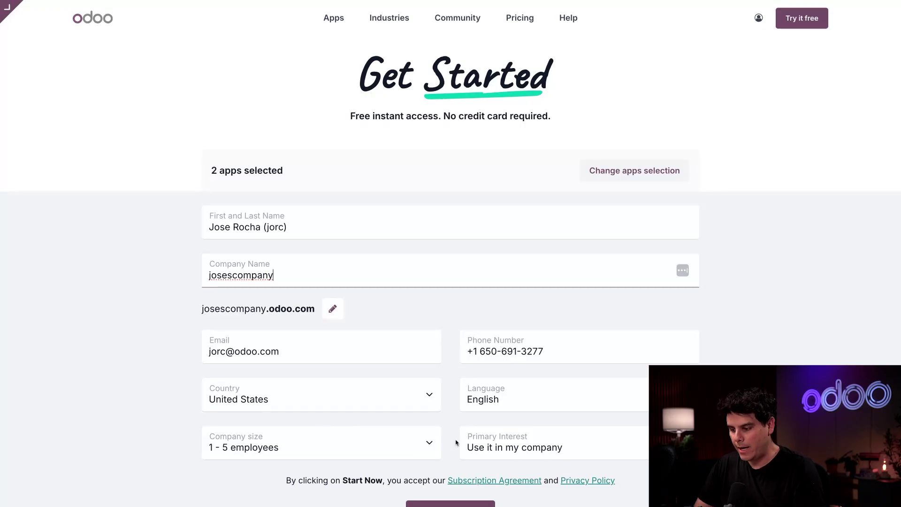
scroll(458, 444, "down", 1)
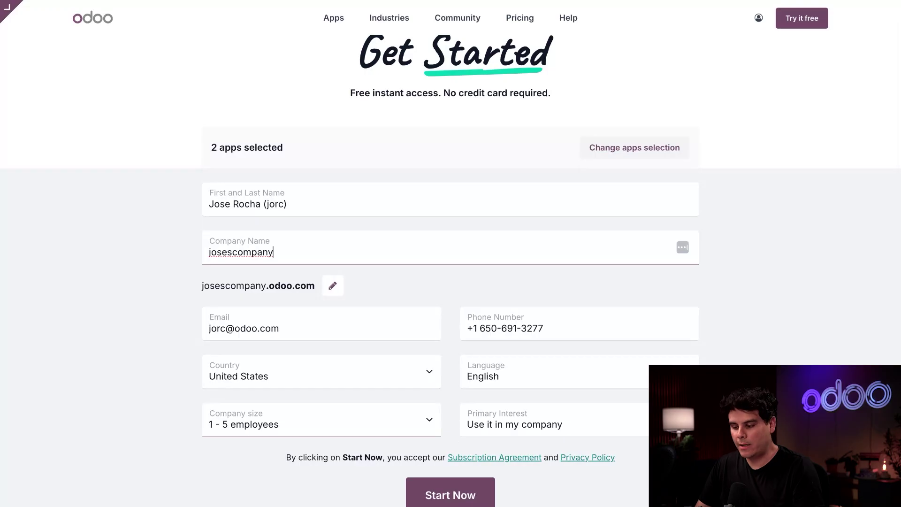
left_click(527, 426)
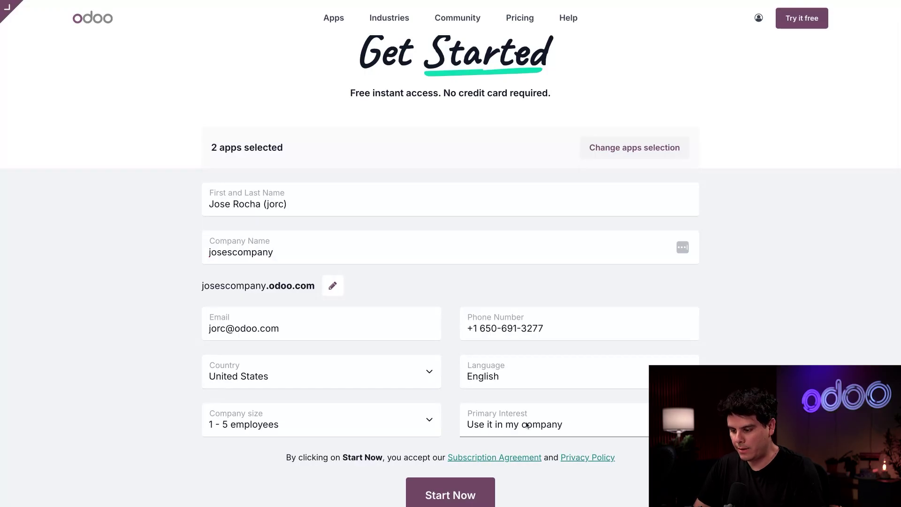
left_click(517, 461)
scroll(513, 463, "down", 1)
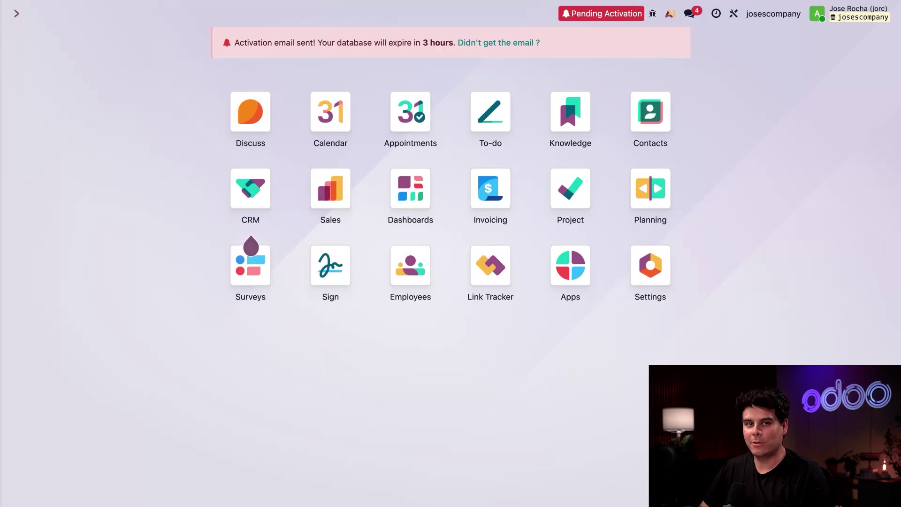
Upload a logo image to the josescompany company record and save it.
left_click(665, 271)
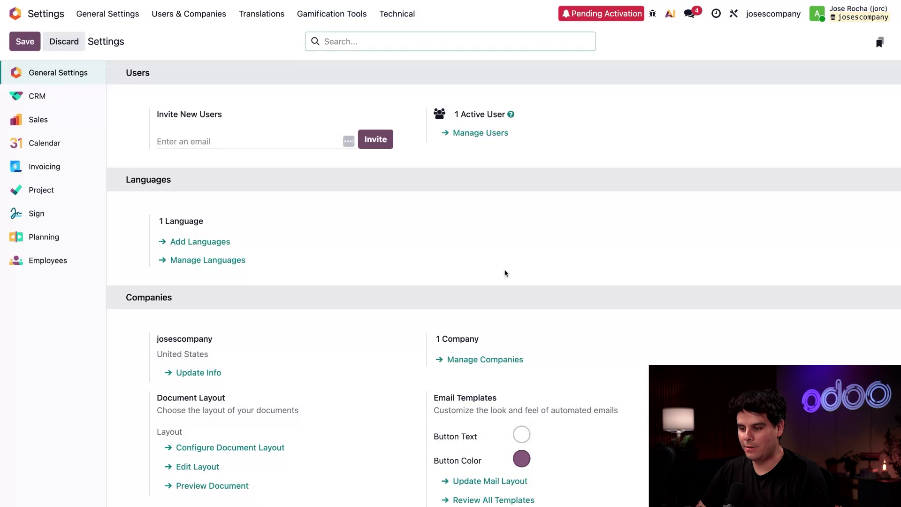
scroll(284, 231, "down", 5)
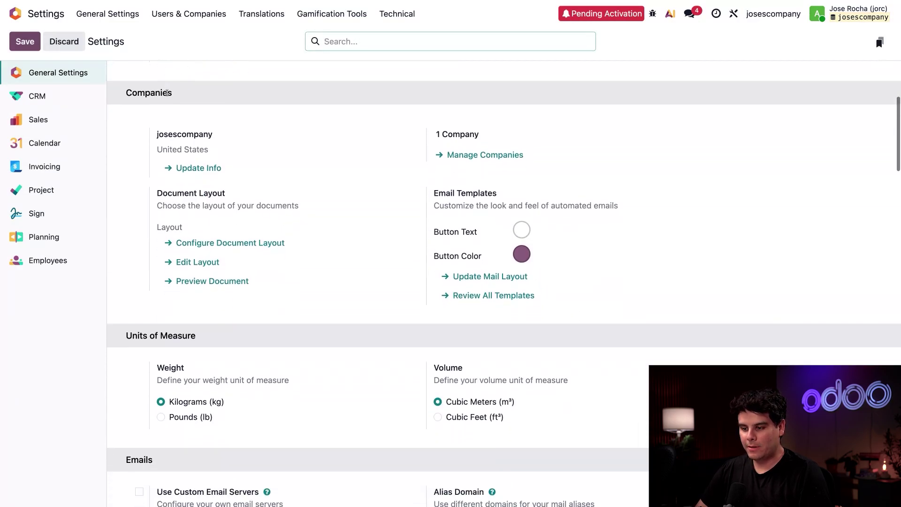
left_click(192, 169)
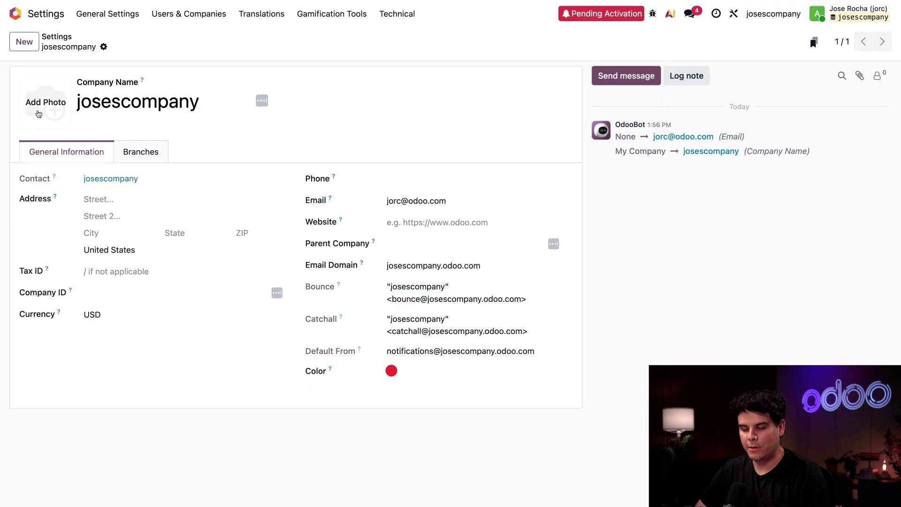
left_click(48, 107)
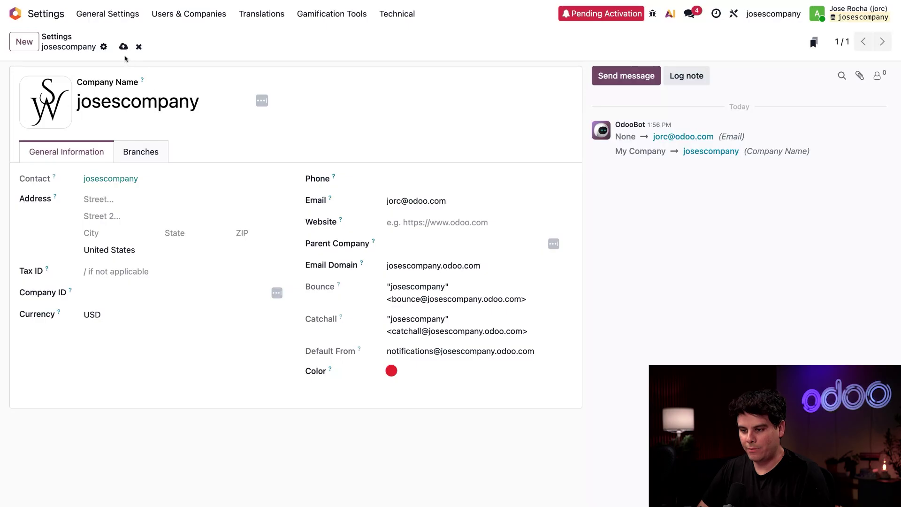
left_click(123, 46)
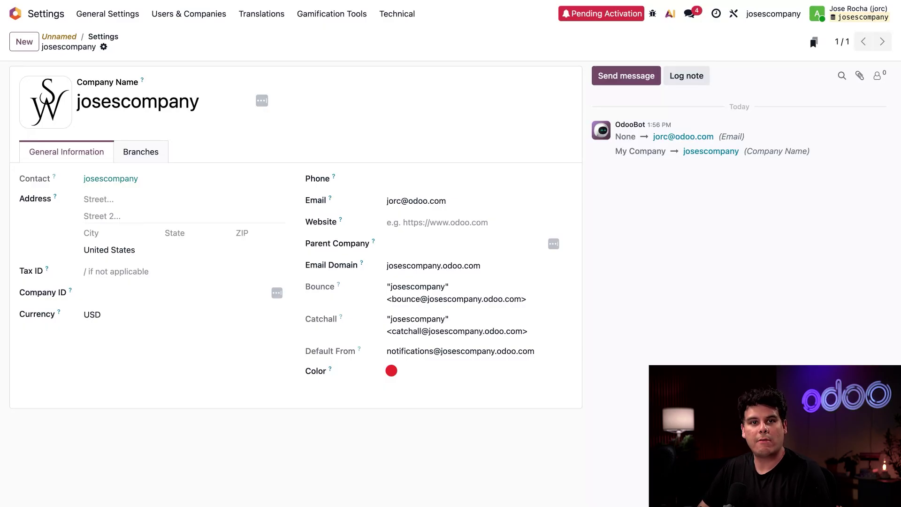
Go back to General Settings and open Manage Users to list internal users.
left_click(111, 14)
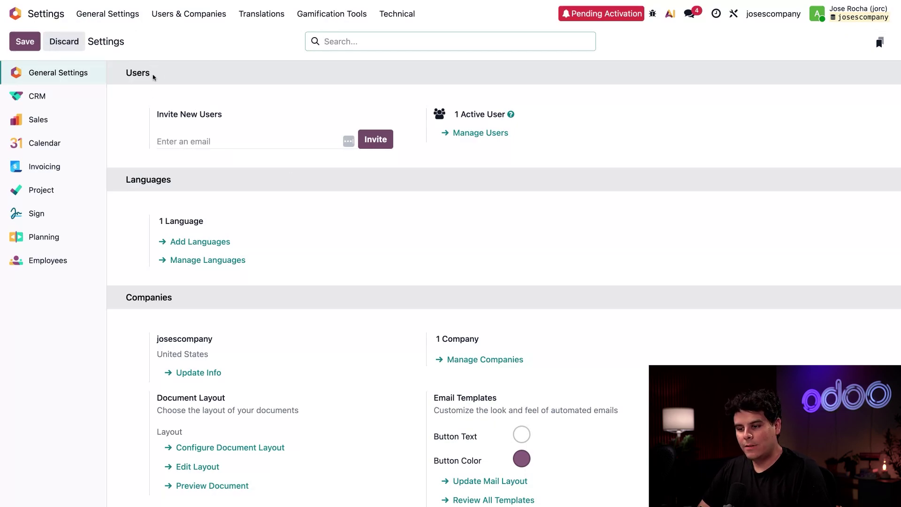
left_click(468, 134)
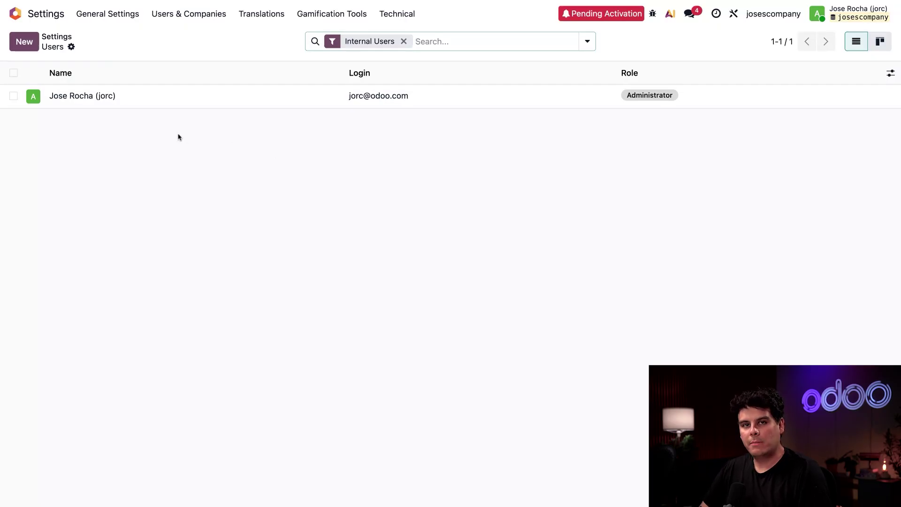
left_click(19, 41)
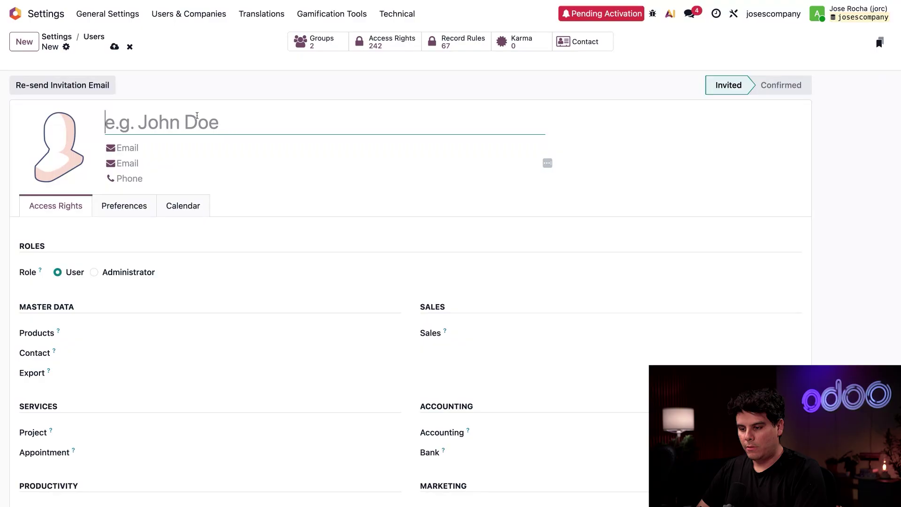
type("Steve Odoo")
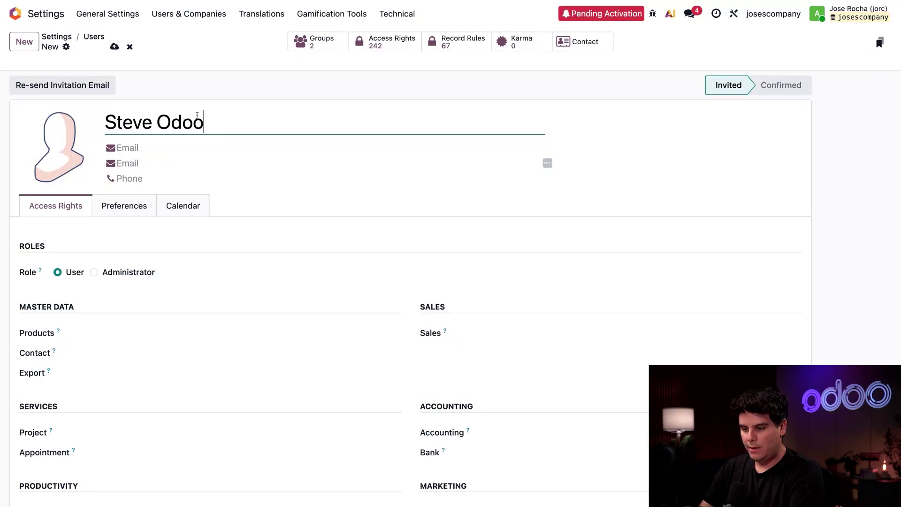
left_click(188, 149)
type("steve@ex")
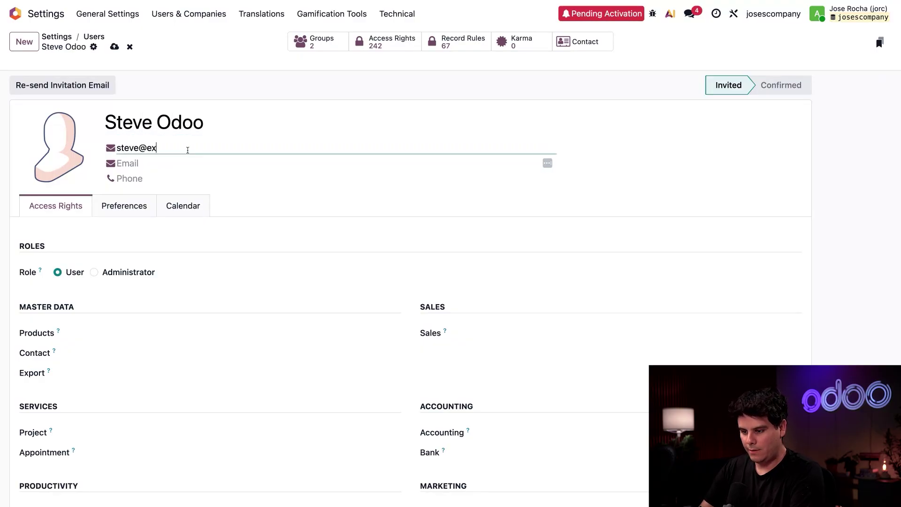
type("ample.com")
key("Tab")
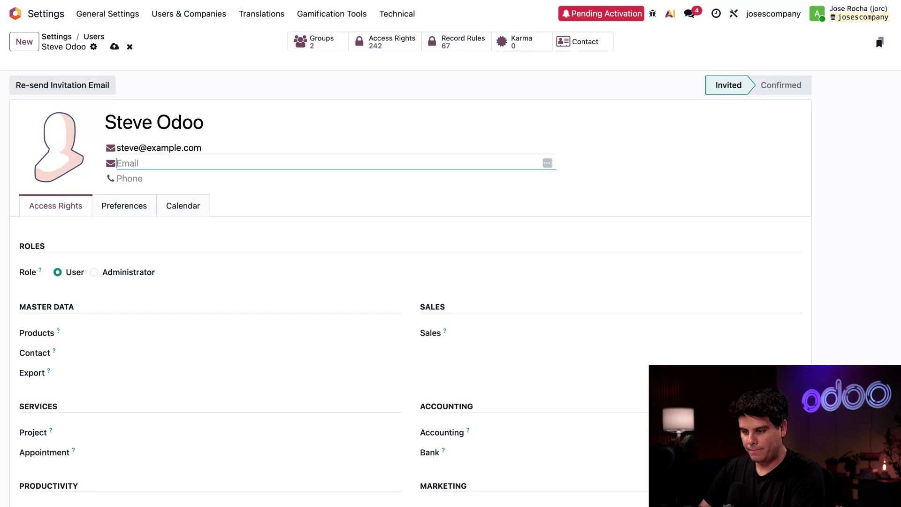
triple_click(180, 150)
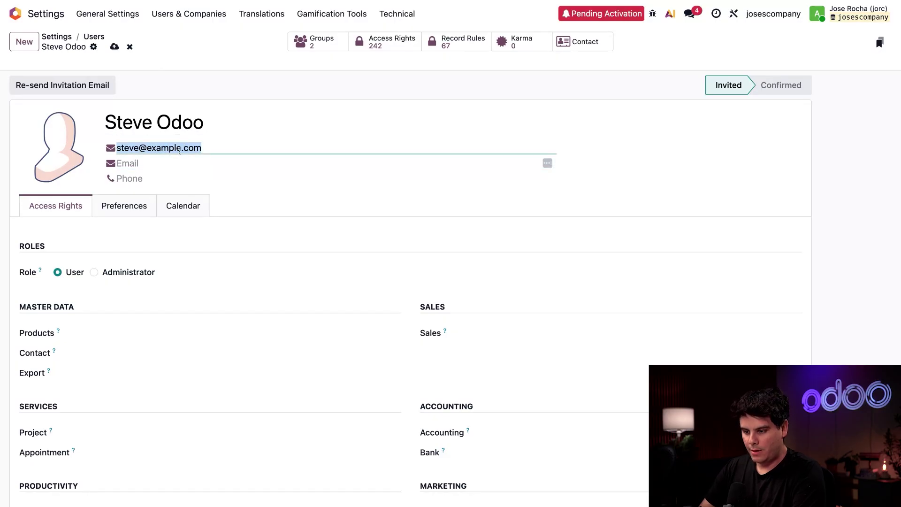
key("ctrl+c")
key("Tab")
key("ctrl+v")
left_click(308, 208)
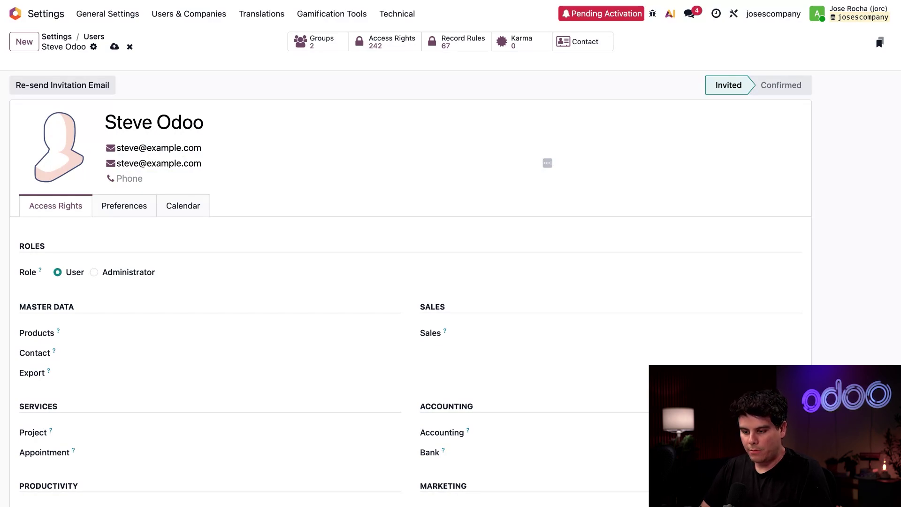
scroll(115, 203, "down", 1)
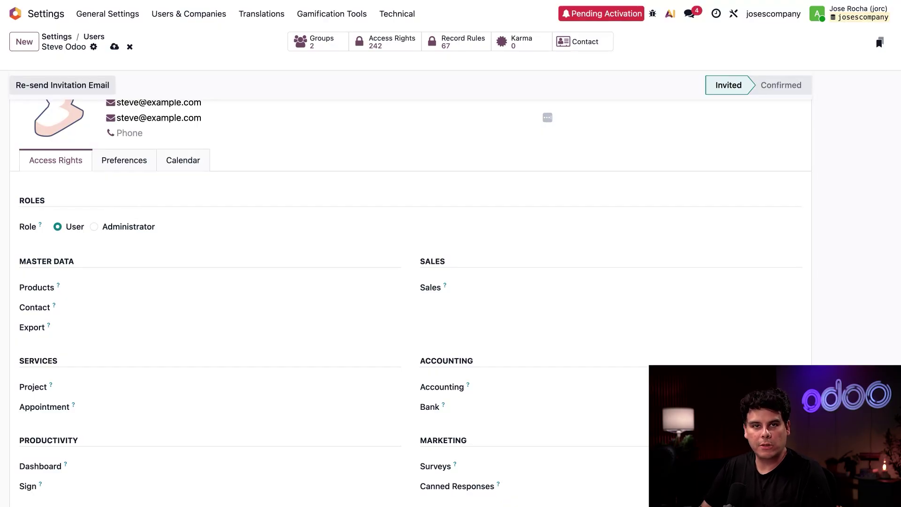
scroll(127, 213, "up", 1)
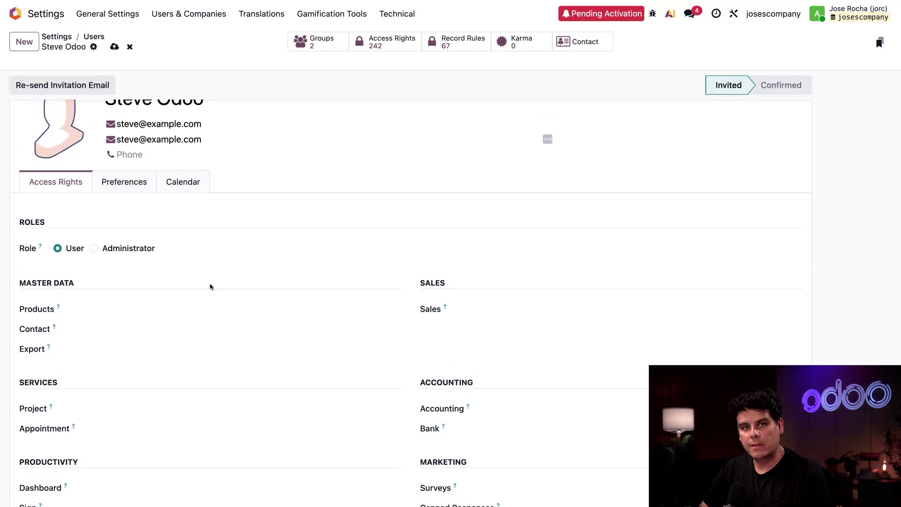
scroll(211, 287, "up", 1)
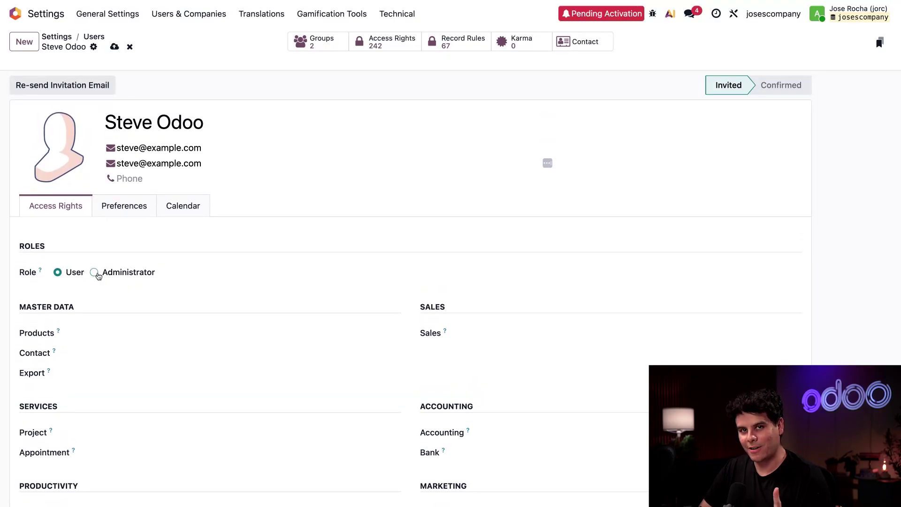
left_click(118, 209)
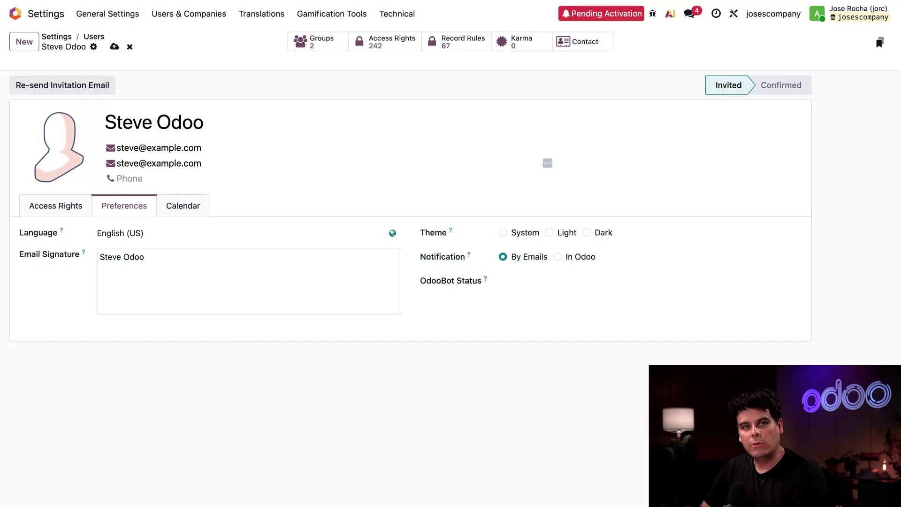
Save the new user record and check its Actions menu without choosing an action.
left_click(115, 47)
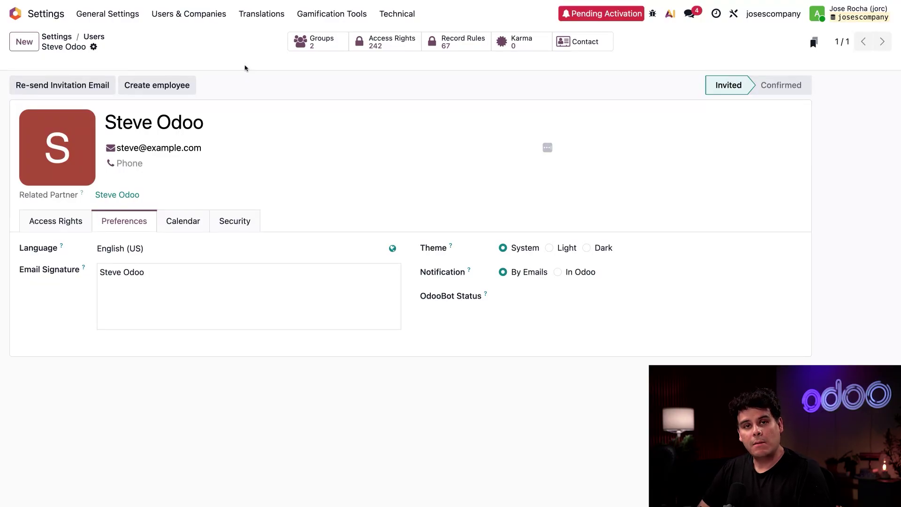
left_click(94, 49)
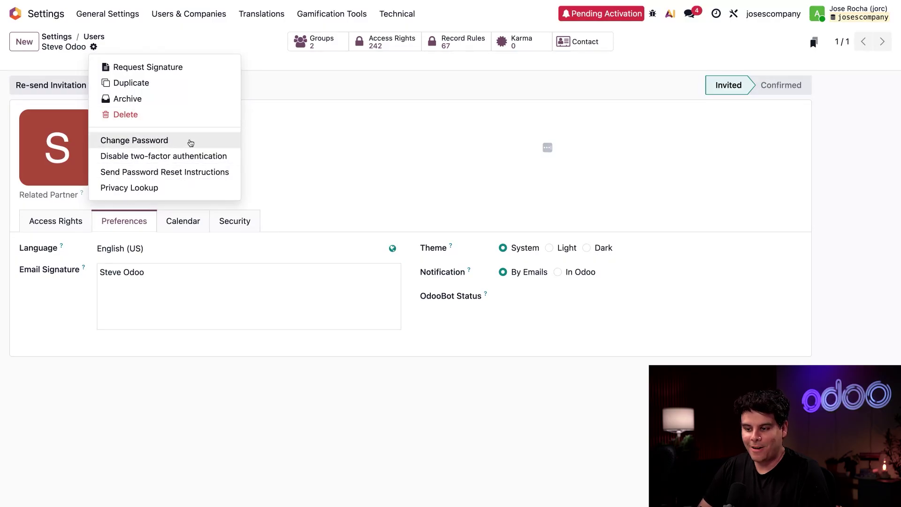
left_click(366, 111)
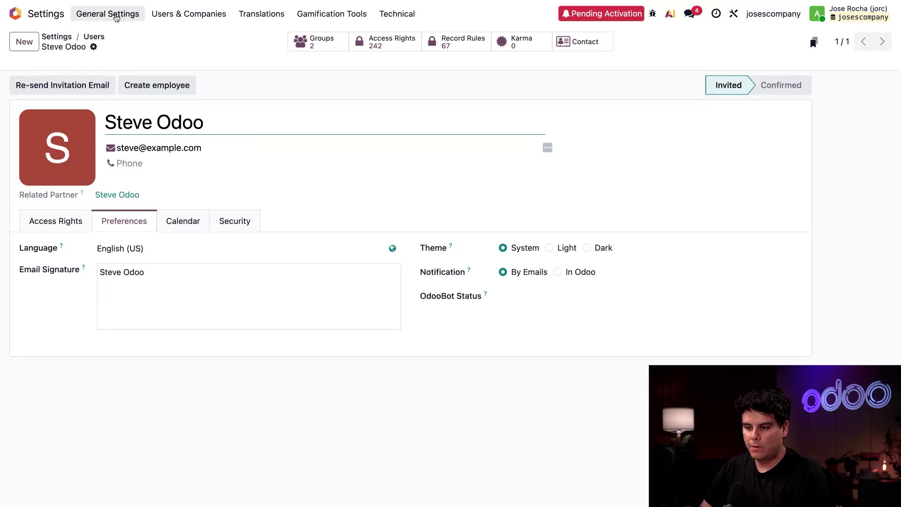
Return to the Users list showing the new user, then go to the home dashboard.
left_click(95, 37)
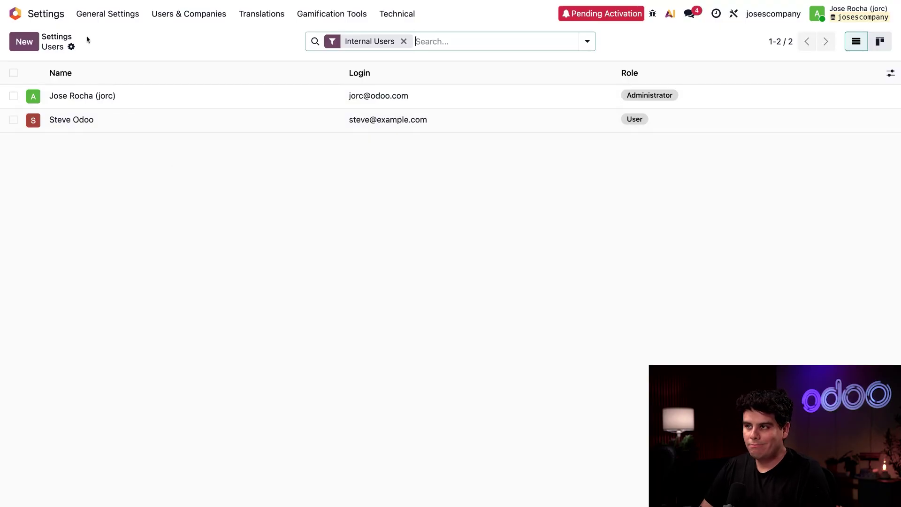
left_click(16, 14)
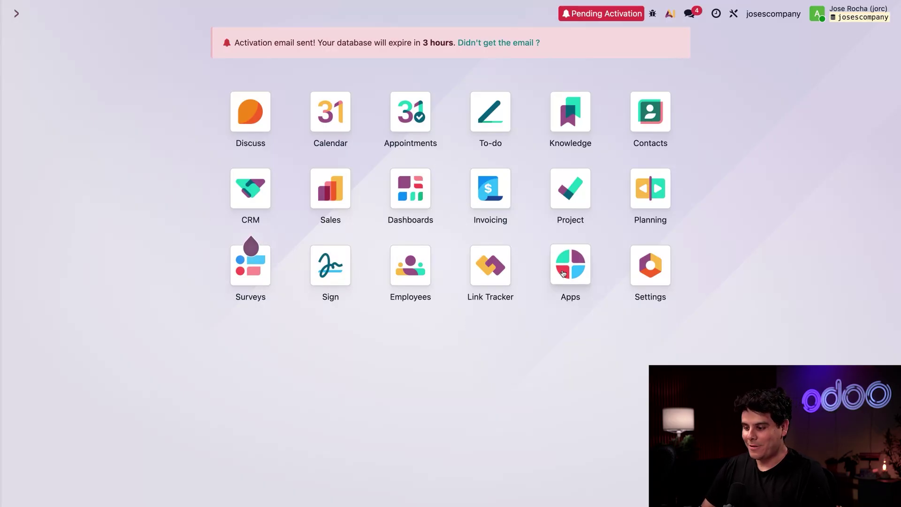
Browse the Apps catalogue, then return to the home app dashboard.
left_click(563, 274)
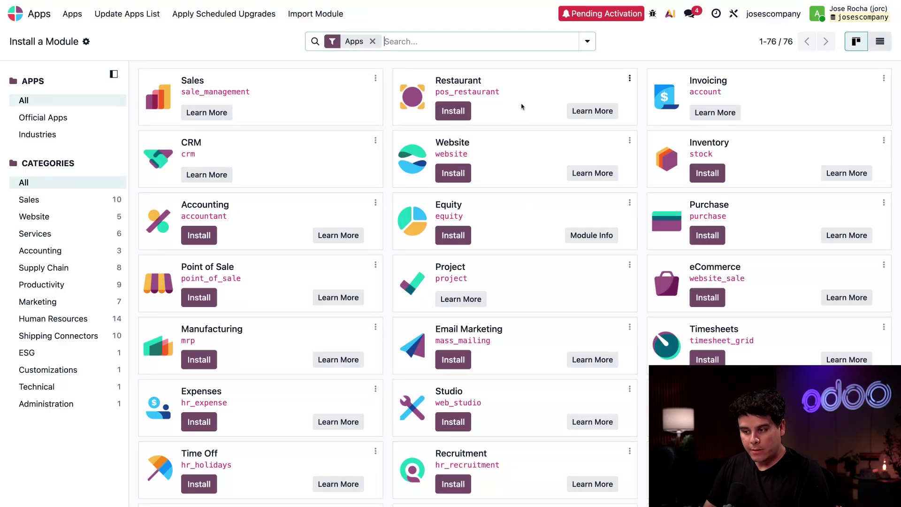
scroll(521, 107, "down", 5)
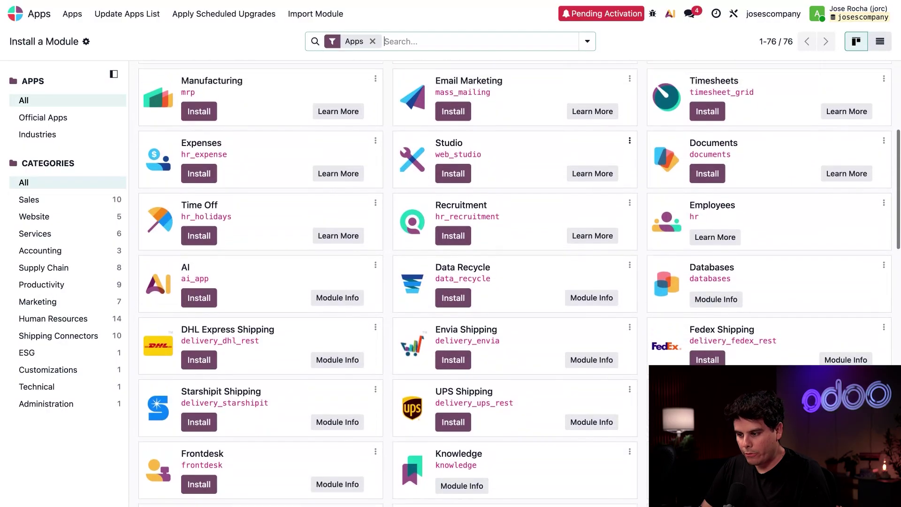
scroll(521, 106, "up", 5)
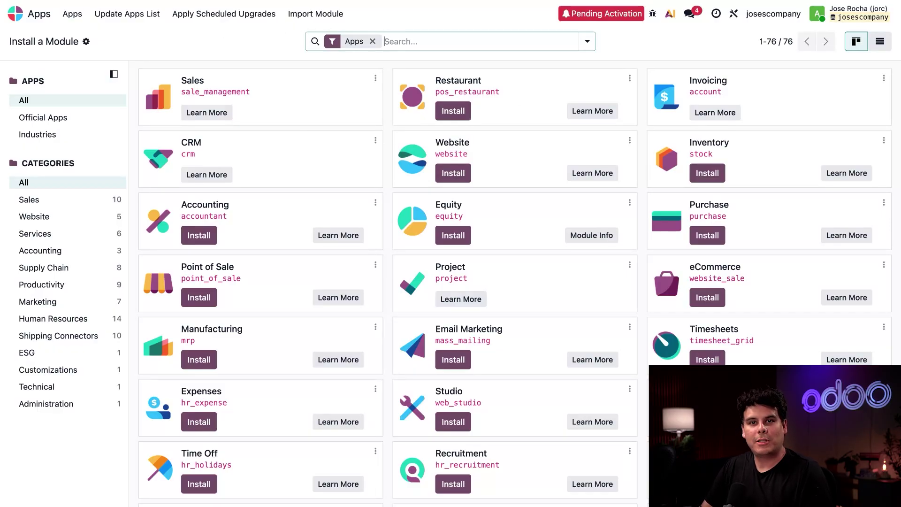
left_click(15, 17)
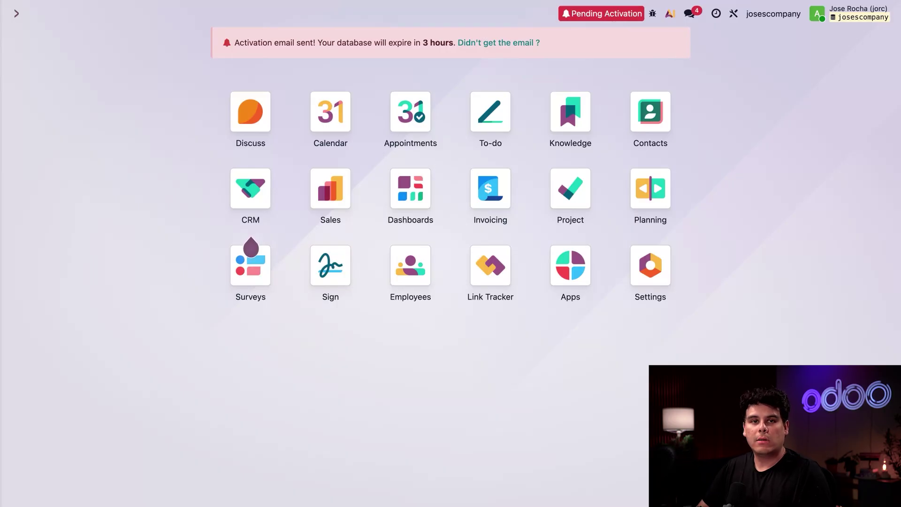
Open Settings and choose Load demo data under Developer Tools to show its warning.
left_click(646, 265)
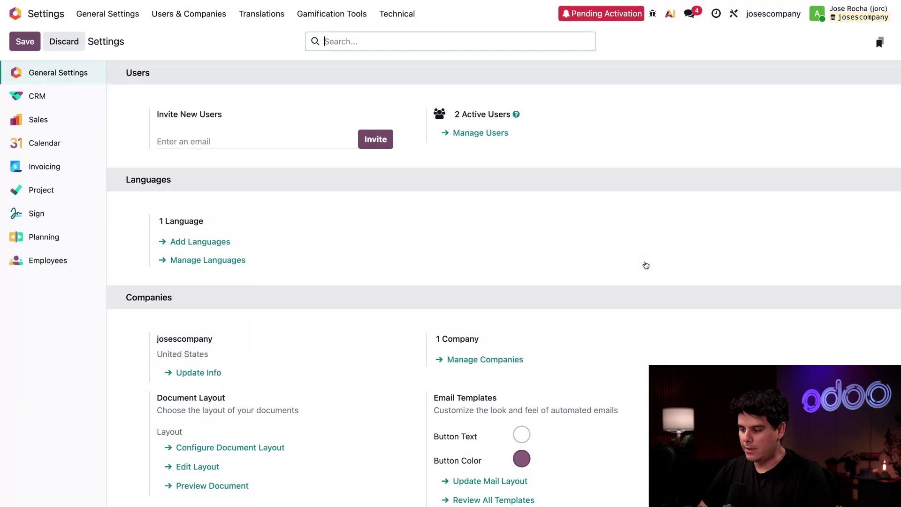
scroll(402, 287, "down", 10)
scroll(402, 291, "down", 10)
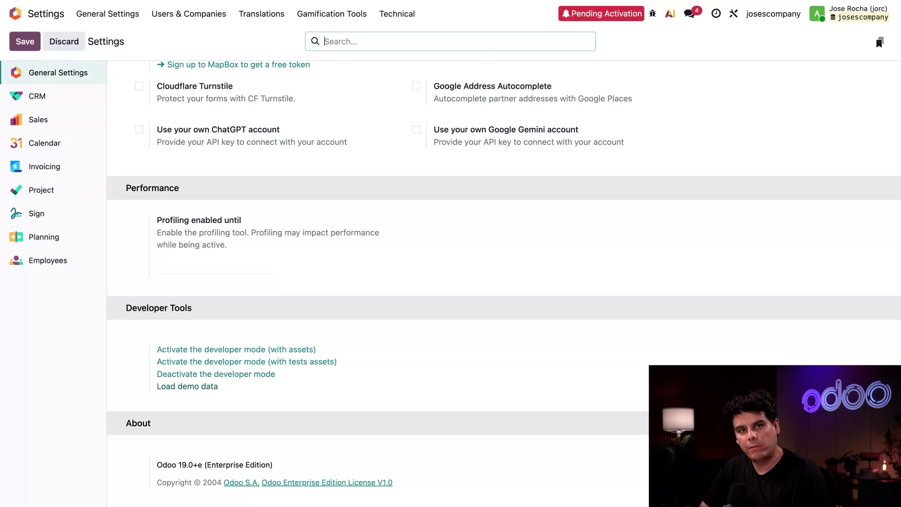
left_click(193, 387)
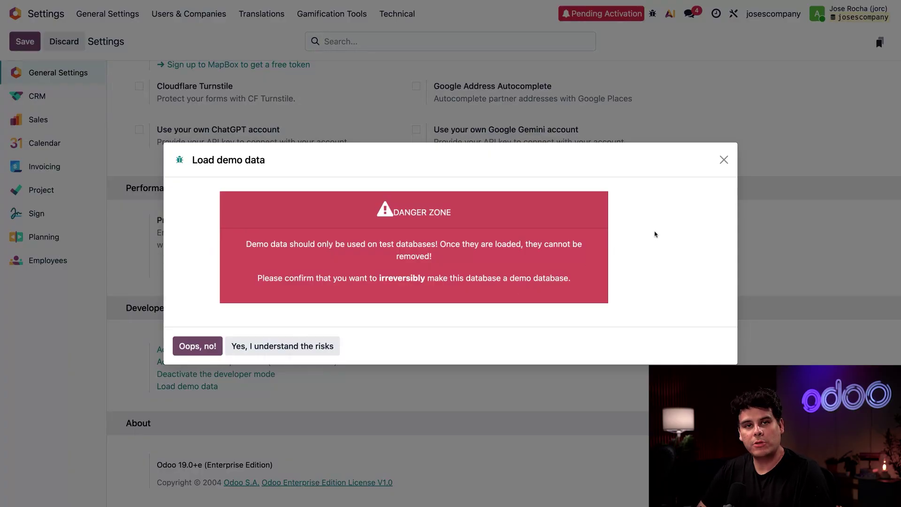
Close the demo data warning without loading anything and deactivate developer mode.
left_click(724, 159)
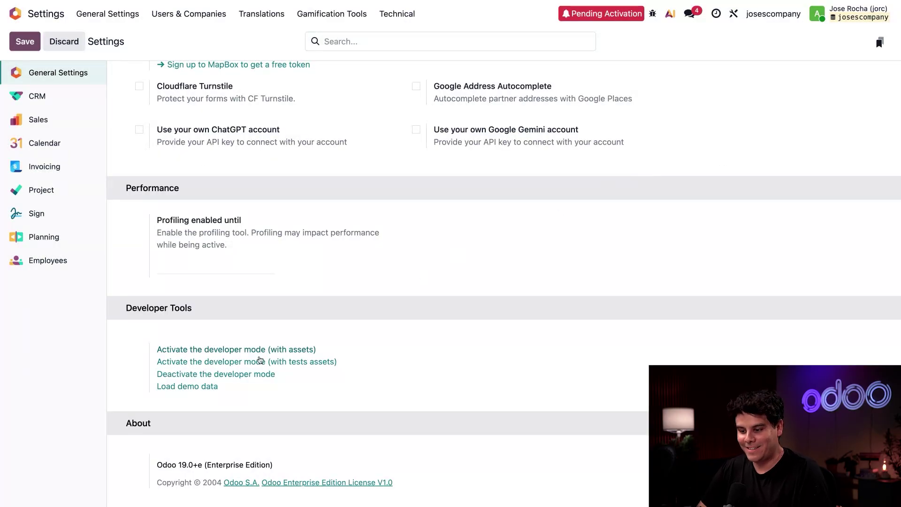
left_click(219, 375)
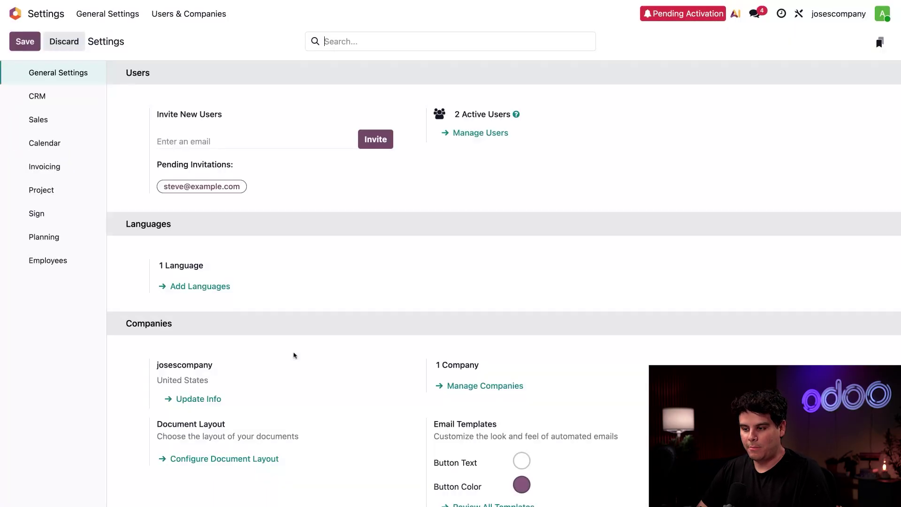
scroll(294, 355, "down", 15)
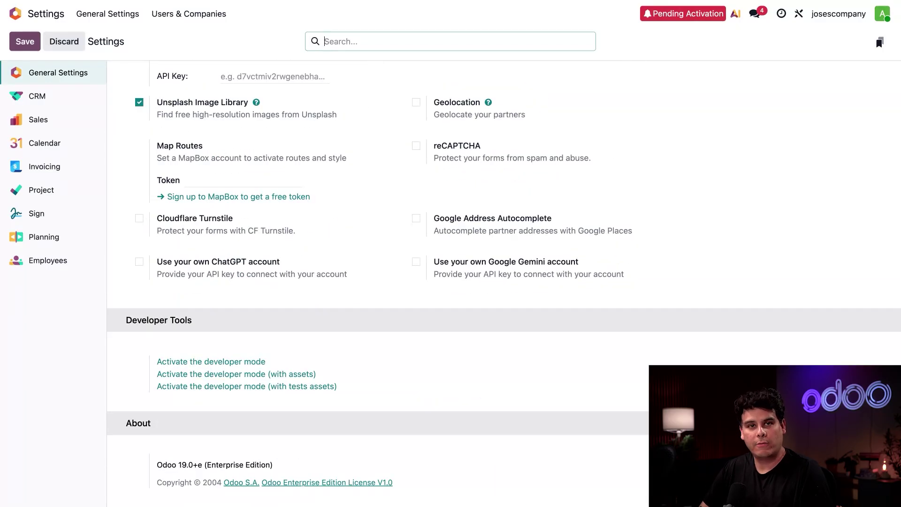